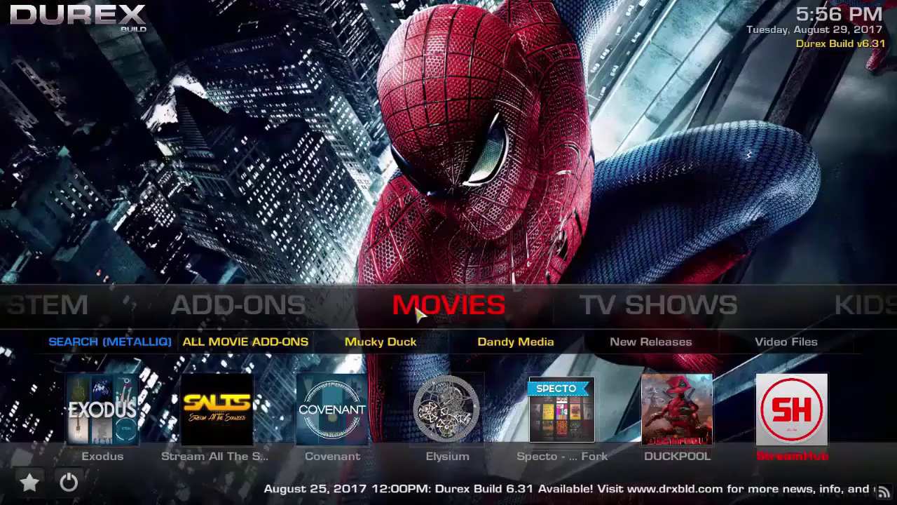
- Browse Covenant's Most Popular movies, paging through the 51-title poster grid, then go back to the categories
click(417, 313)
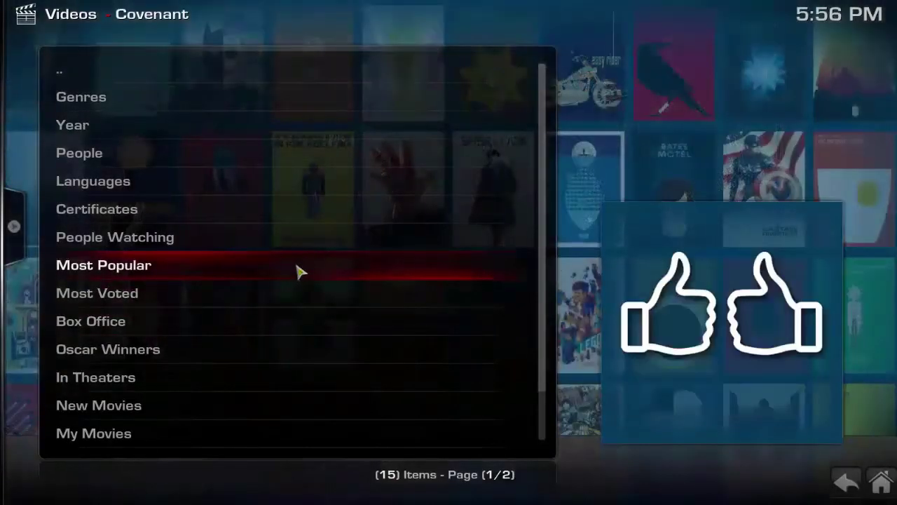
click(297, 272)
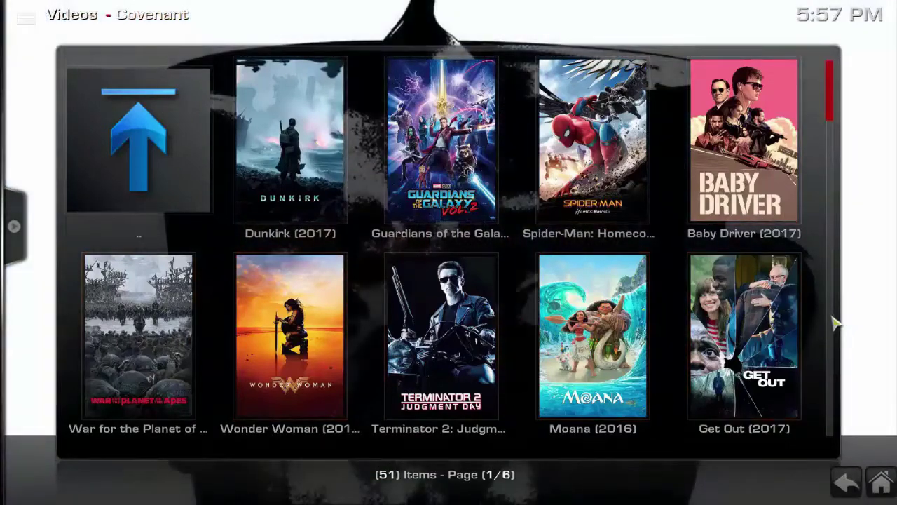
scroll(836, 323, down, 2)
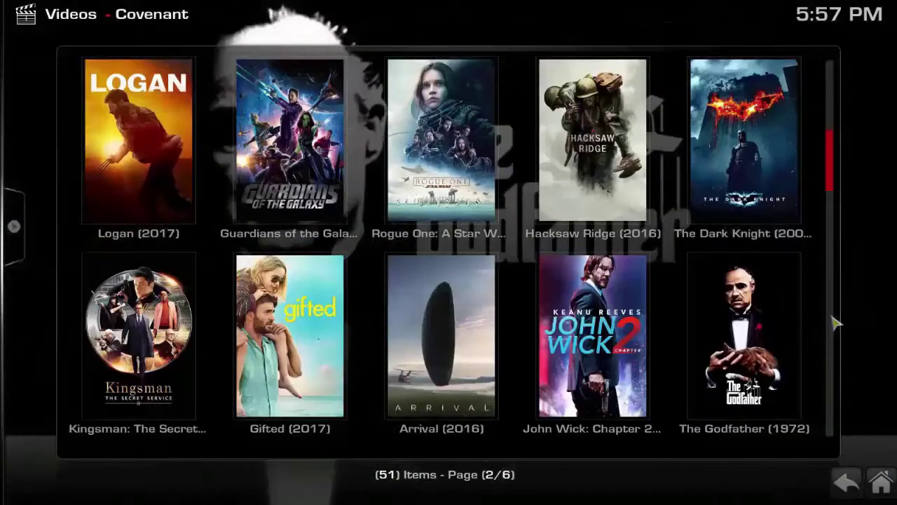
scroll(836, 322, down, 2)
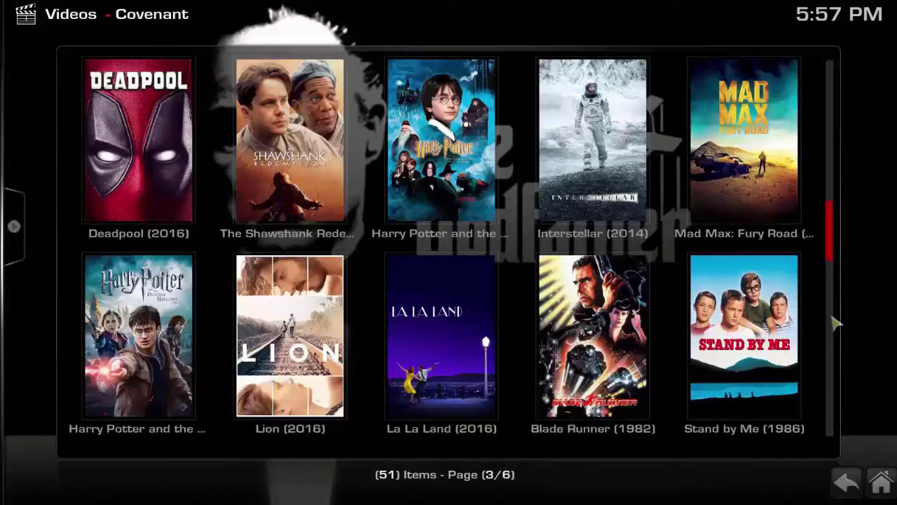
scroll(108, 185, up, 4)
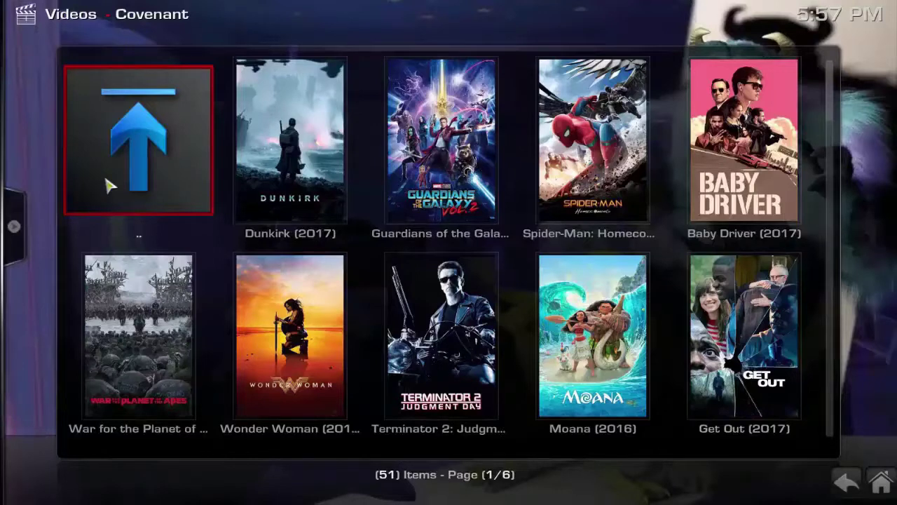
click(857, 486)
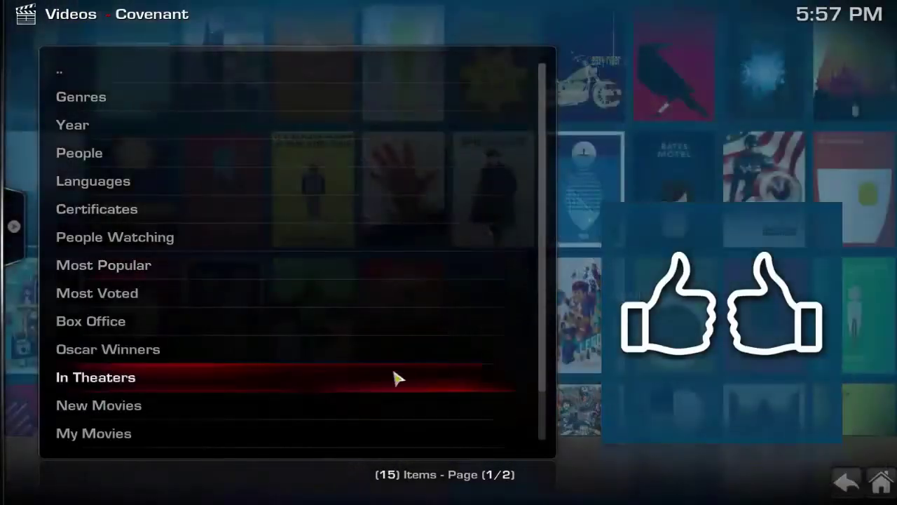
- Browse Covenant's movies by Year for 2017, scrolling through the poster grid
click(126, 132)
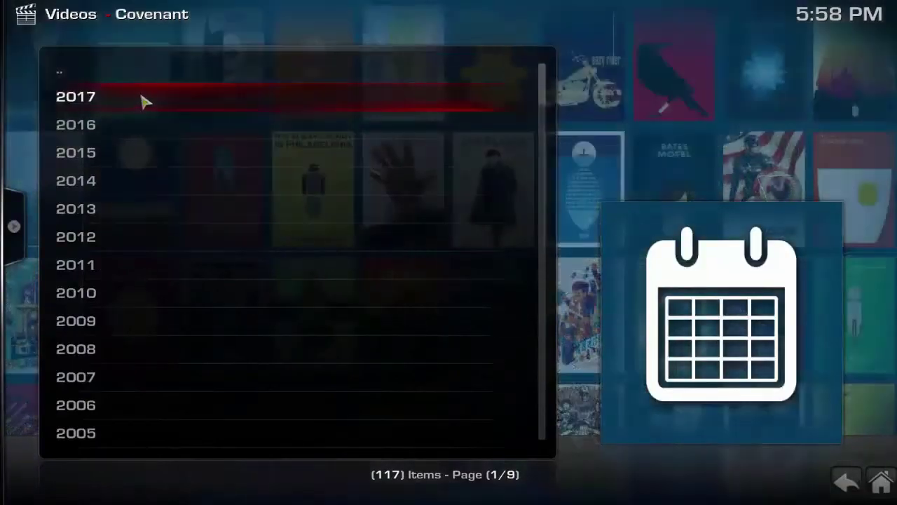
click(140, 98)
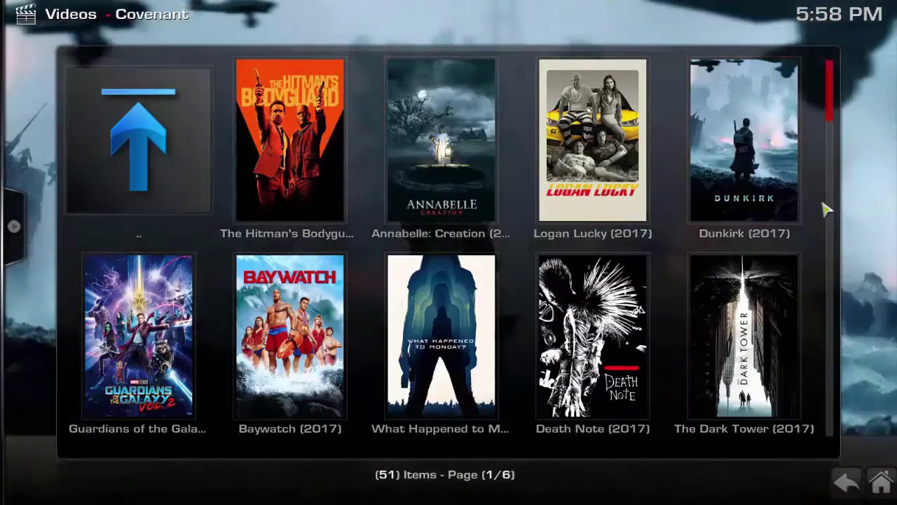
scroll(832, 211, down, 1)
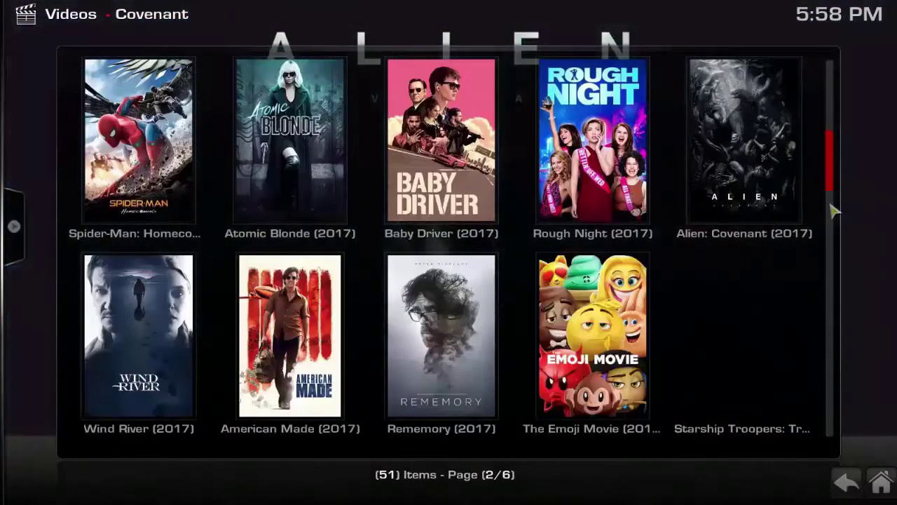
scroll(833, 210, up, 1)
- Back out through the years and categories lists to the Durex home screen
click(855, 484)
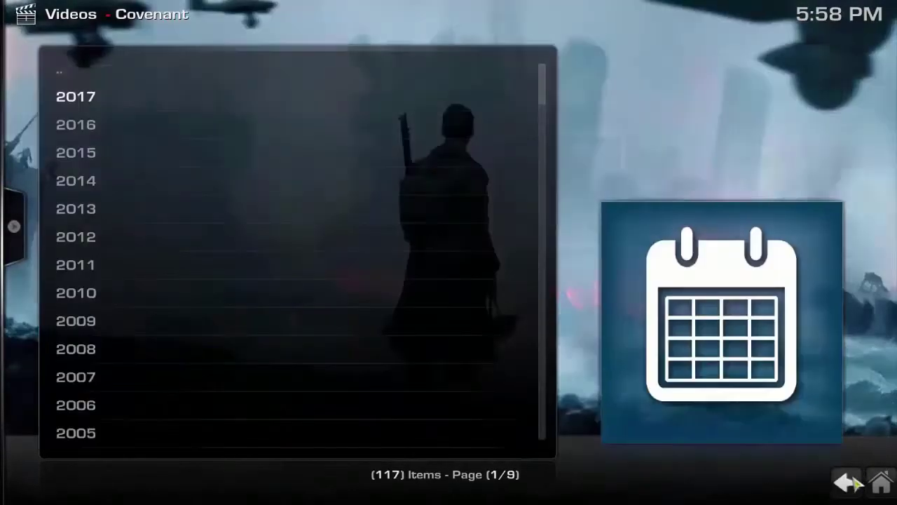
click(848, 483)
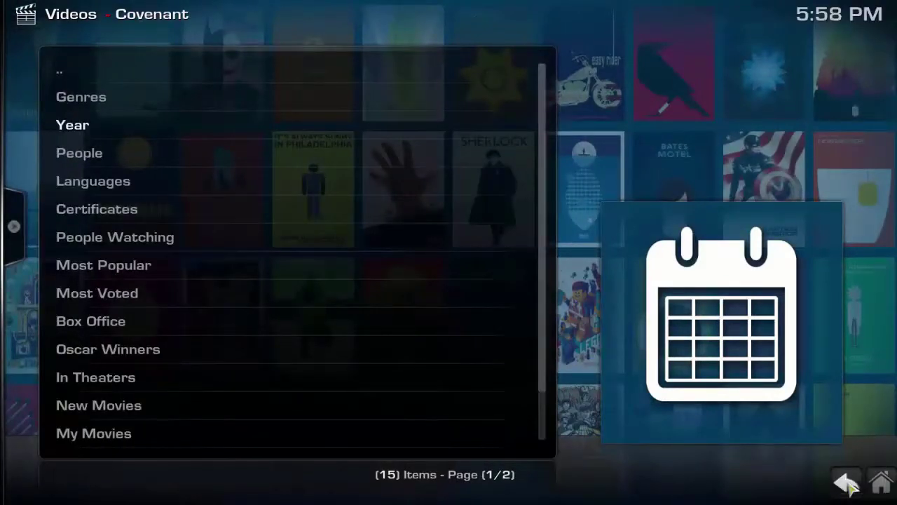
click(849, 484)
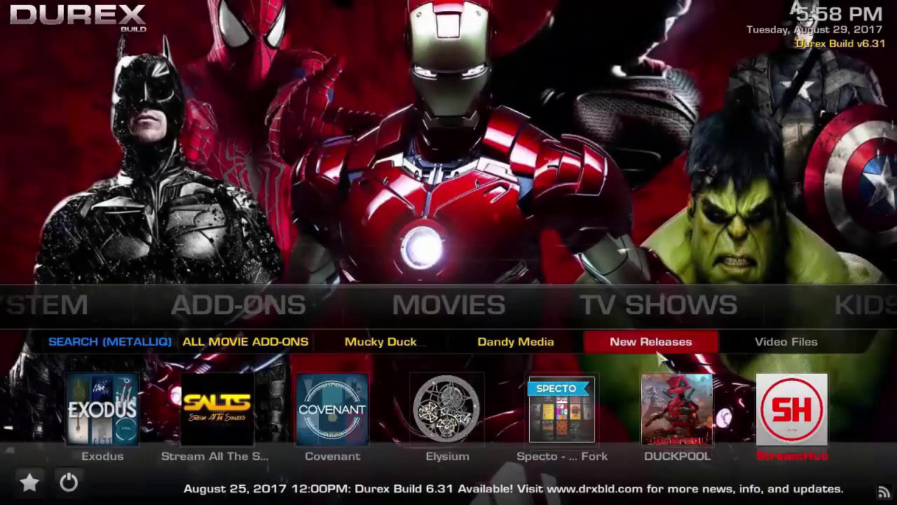
- Switch to TV Shows and page through Covenant's Most Popular TV show posters
click(673, 312)
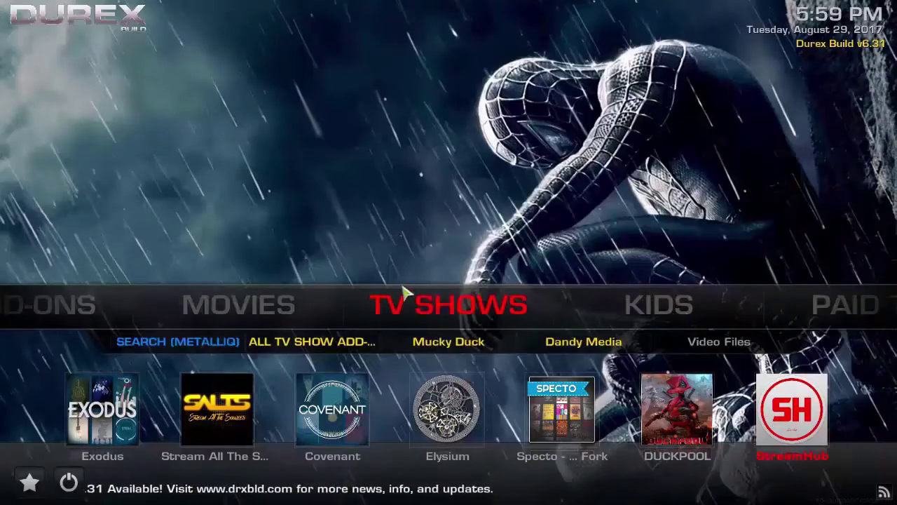
click(419, 304)
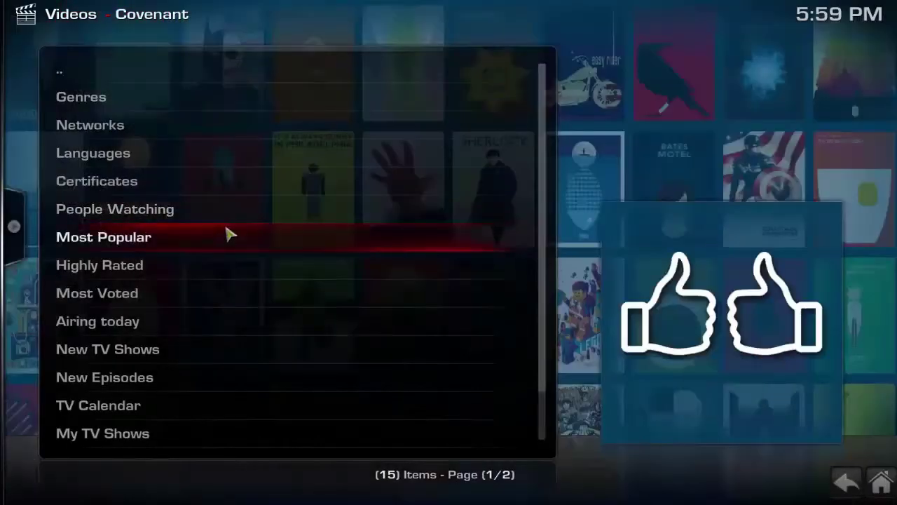
click(229, 235)
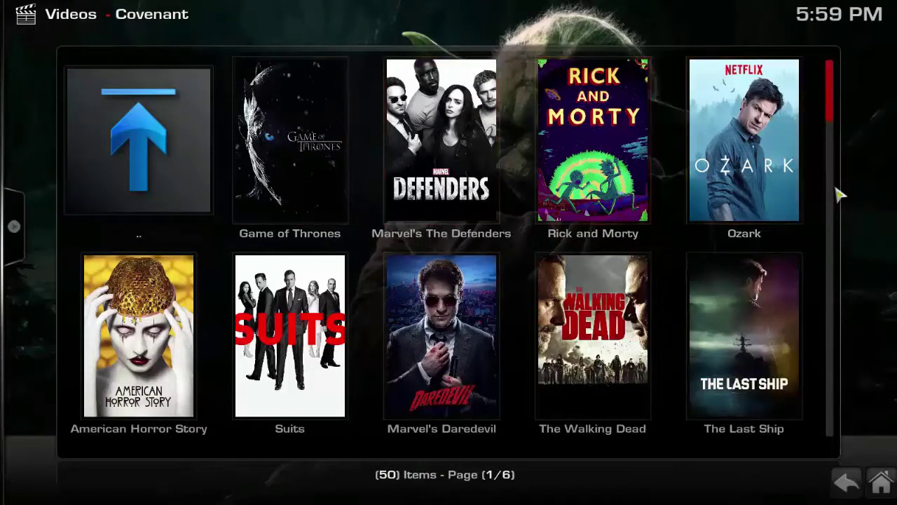
scroll(832, 197, down, 2)
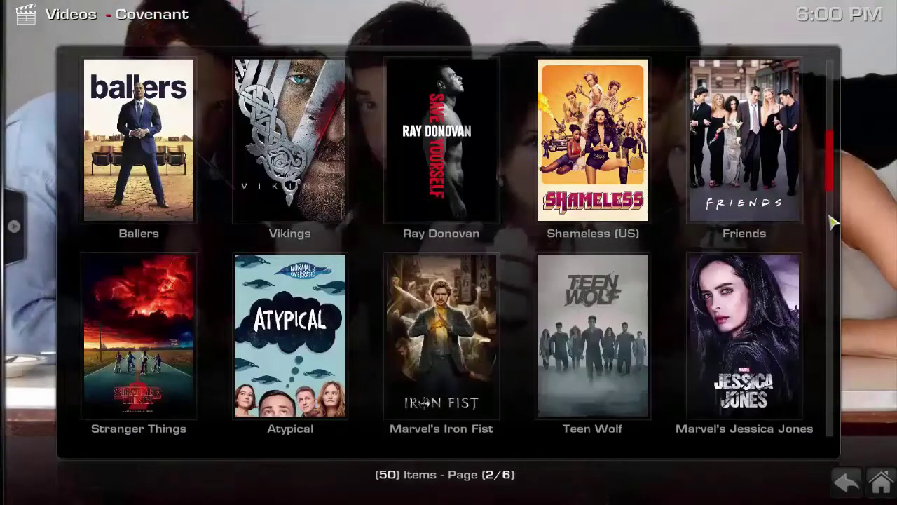
scroll(832, 222, down, 2)
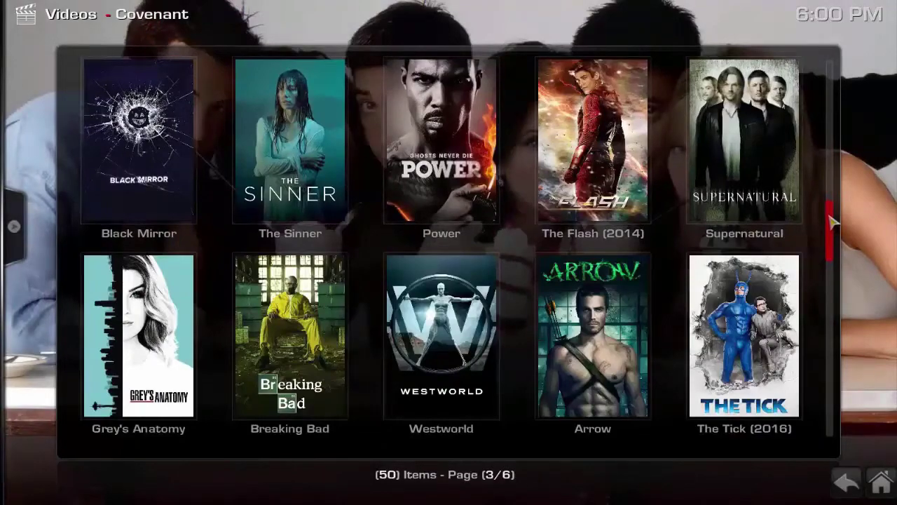
scroll(832, 221, down, 6)
scroll(832, 222, up, 10)
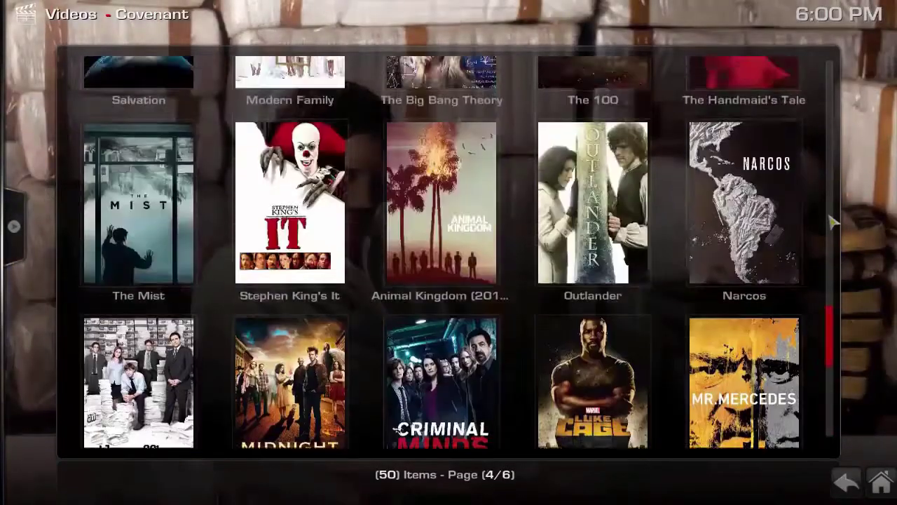
scroll(832, 222, up, 1)
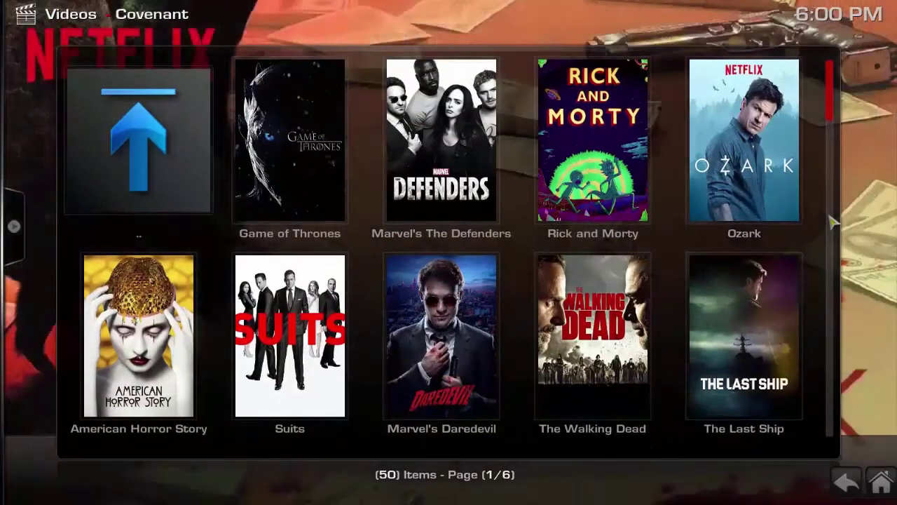
click(846, 482)
- Return to the Durex home screen and step through the Kids, Paid TV and Free TV menus
click(847, 482)
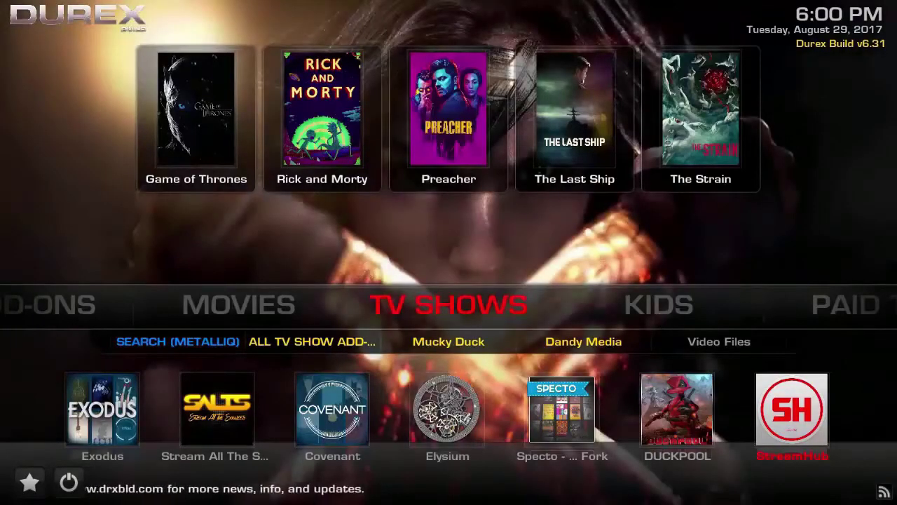
key(Right)
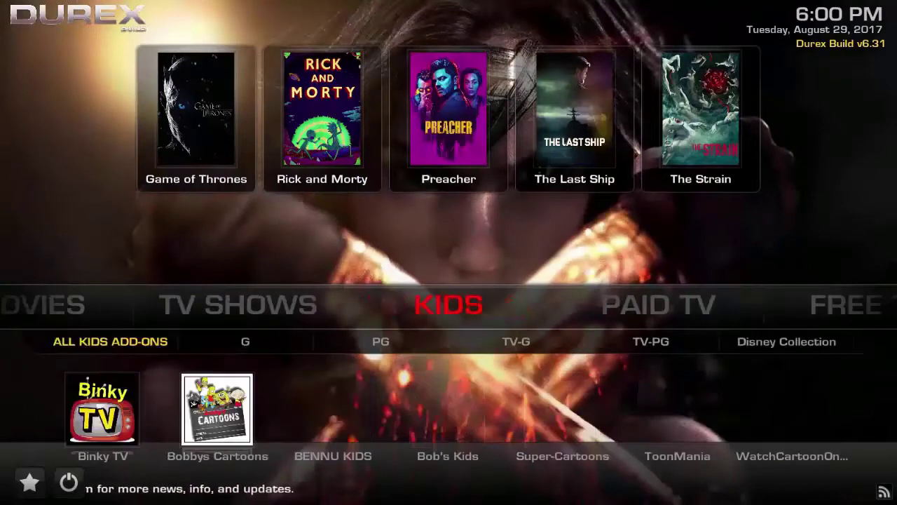
key(Right)
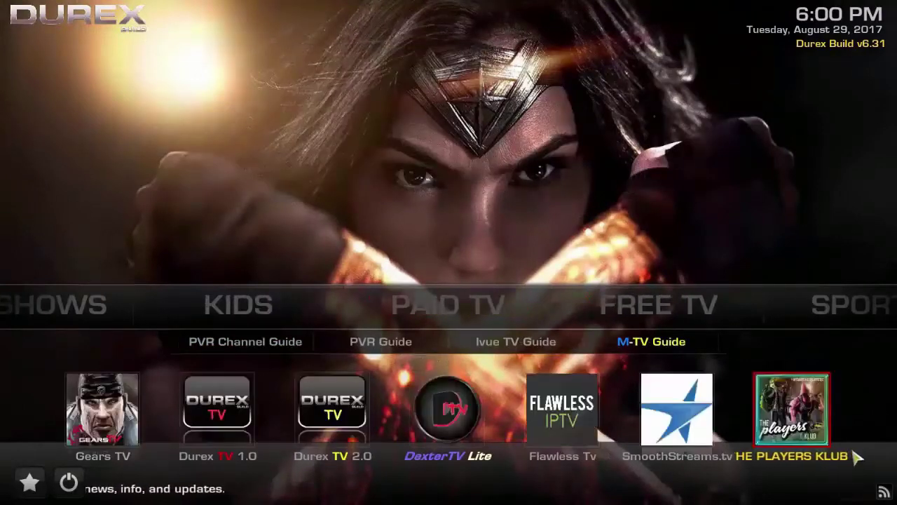
key(Right)
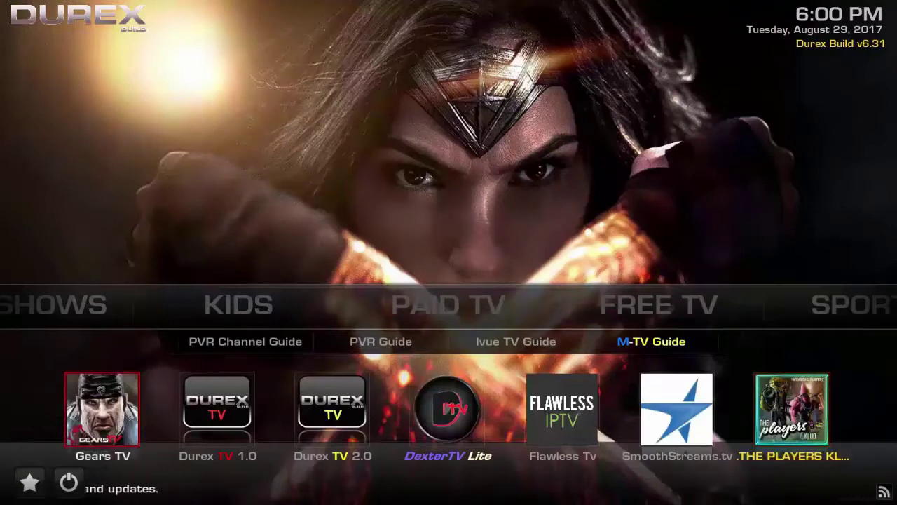
key(Up)
key(Right)
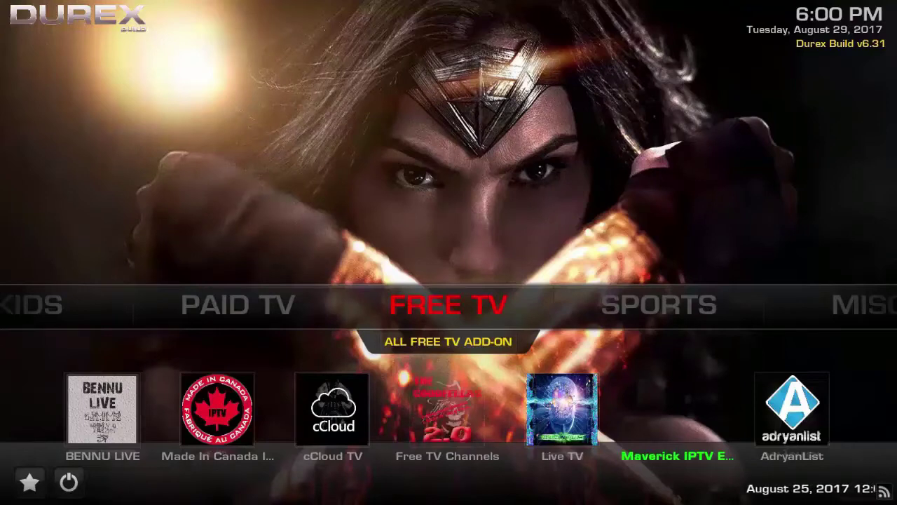
- Continue through the Sports, Misc, Music, System, Movies and TV Shows menus
key(Right)
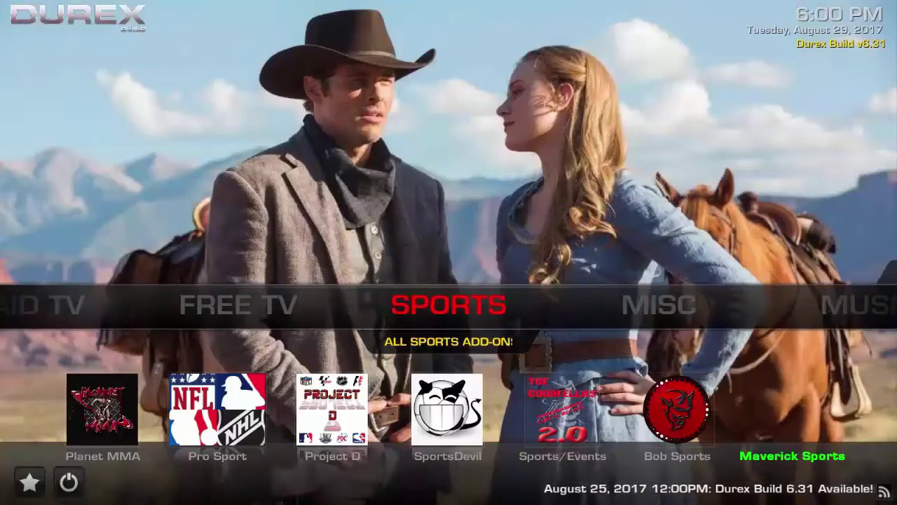
key(Right)
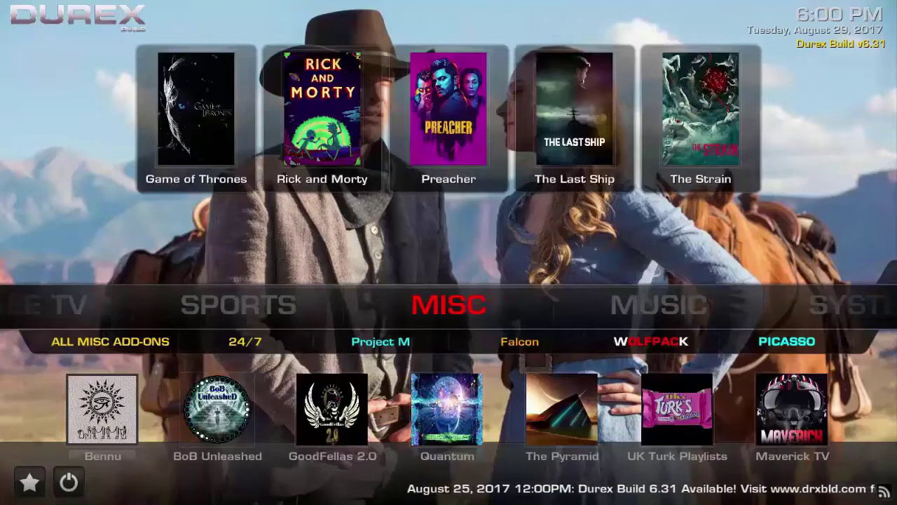
key(Right)
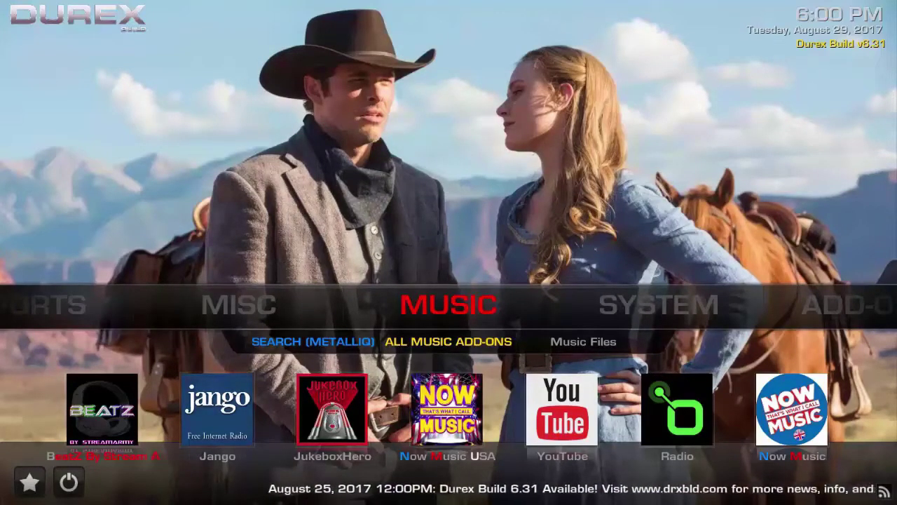
key(Right)
key(Right)
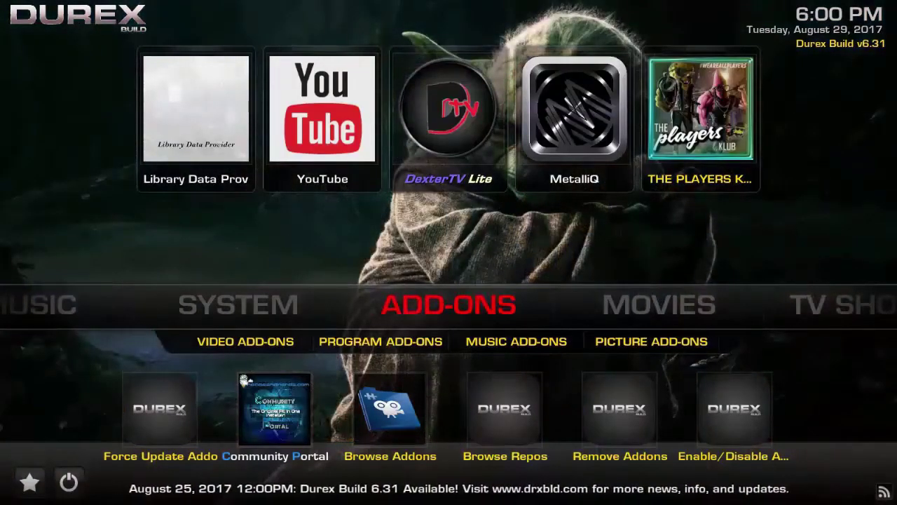
key(Right)
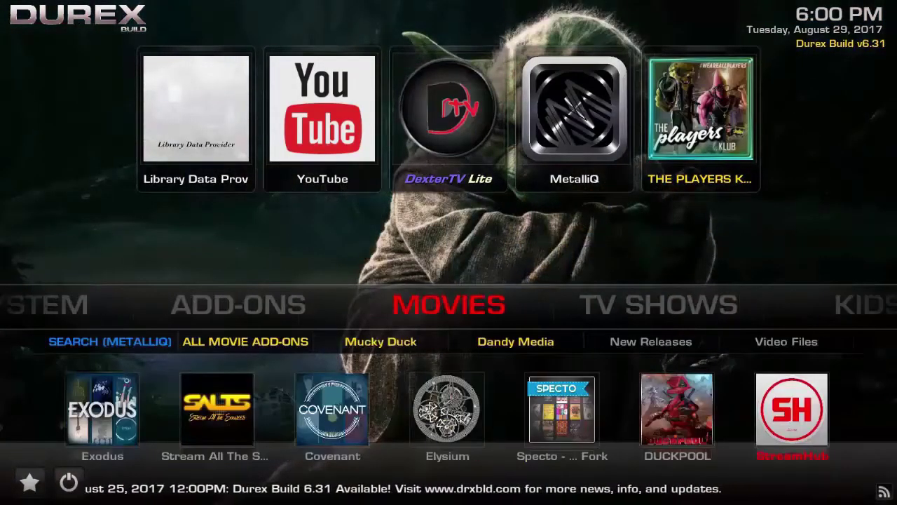
key(Right)
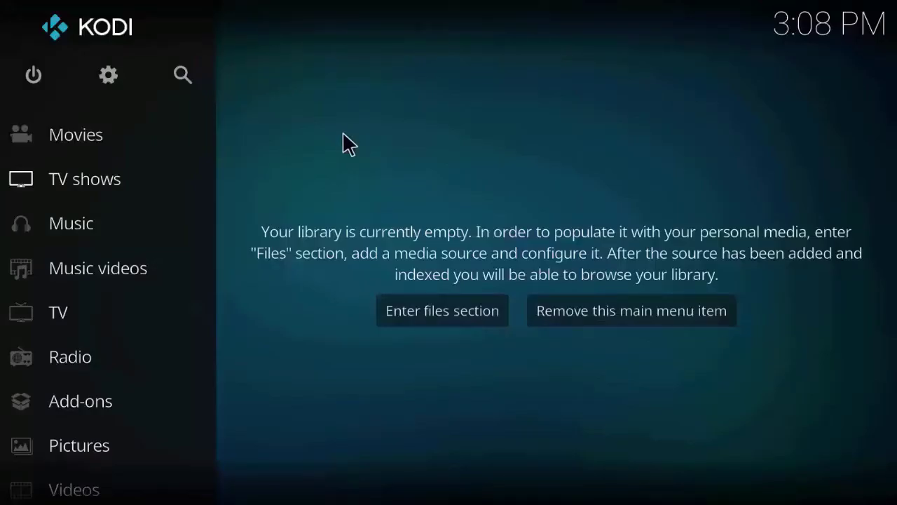
- Check the System settings, then back out and open the File manager's source list
click(107, 77)
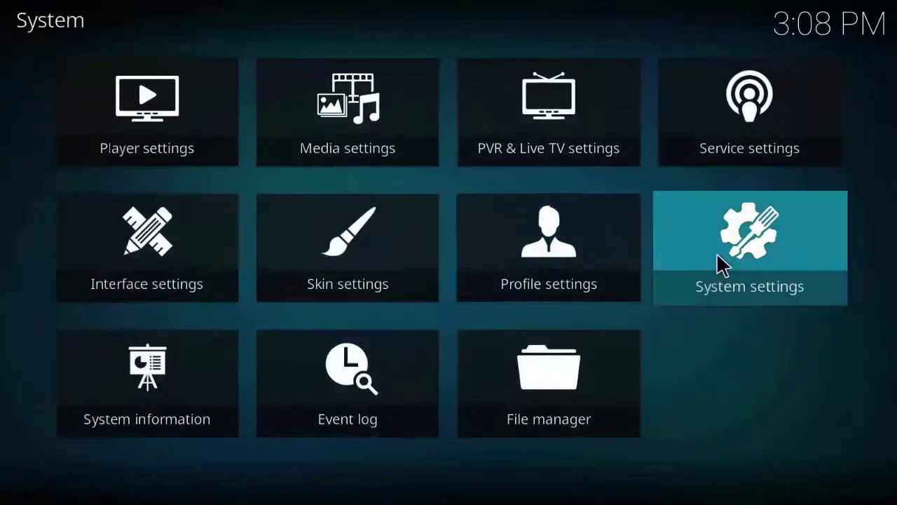
click(725, 266)
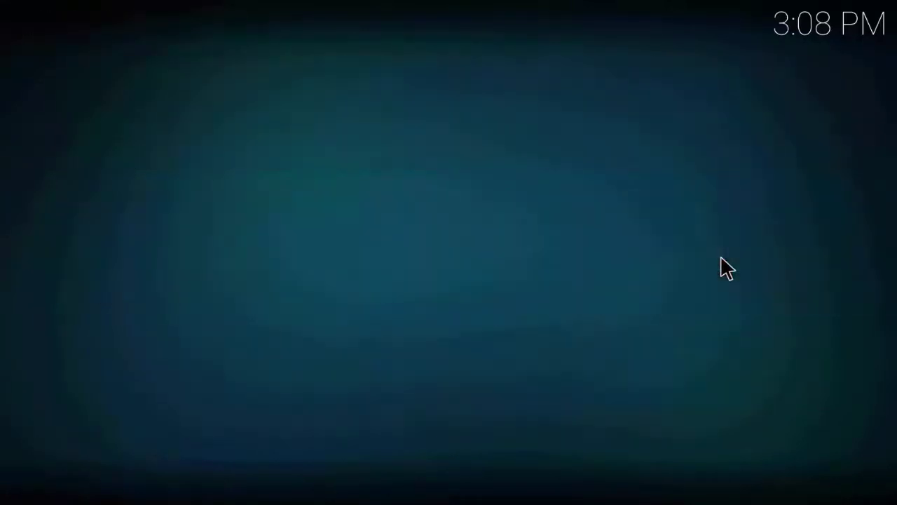
mouse_move(76, 372)
mouse_move(116, 325)
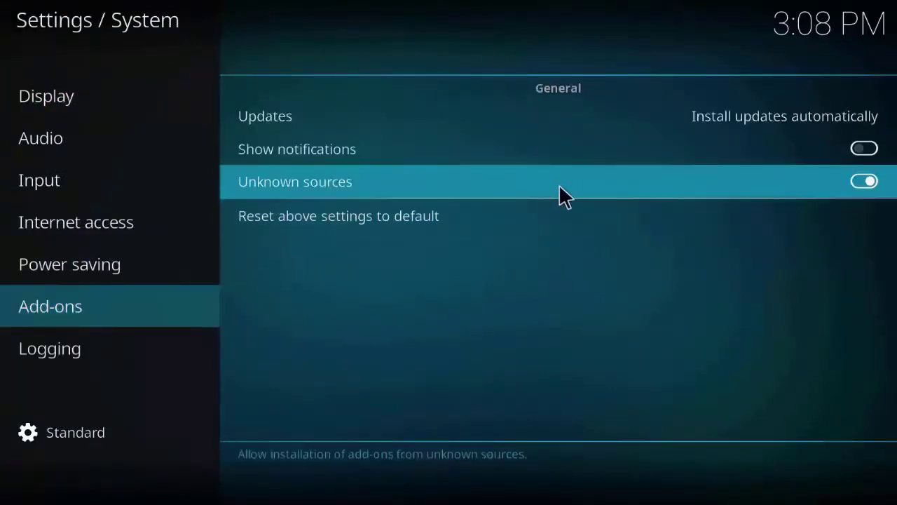
click(59, 28)
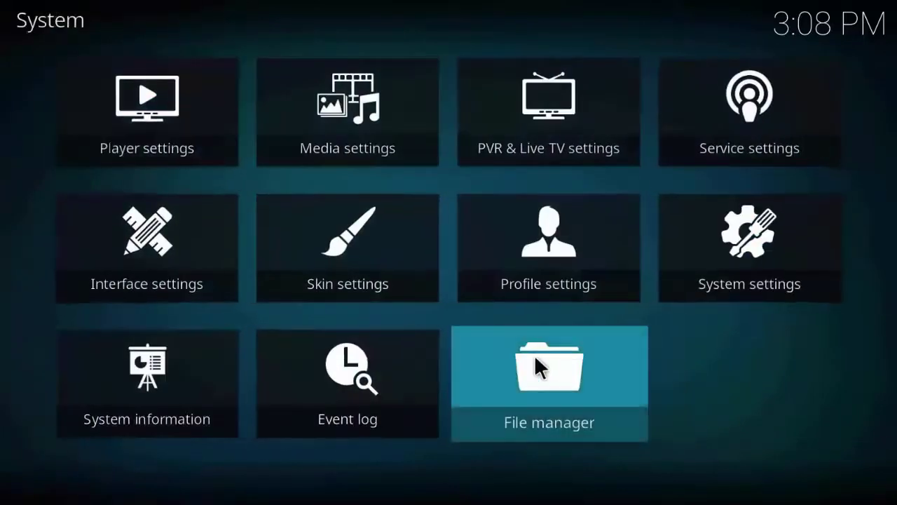
click(538, 367)
click(104, 211)
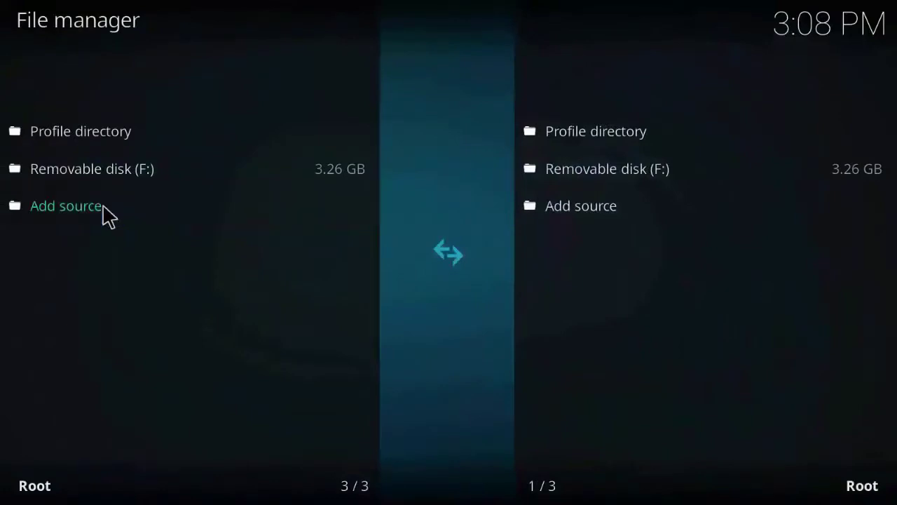
click(232, 175)
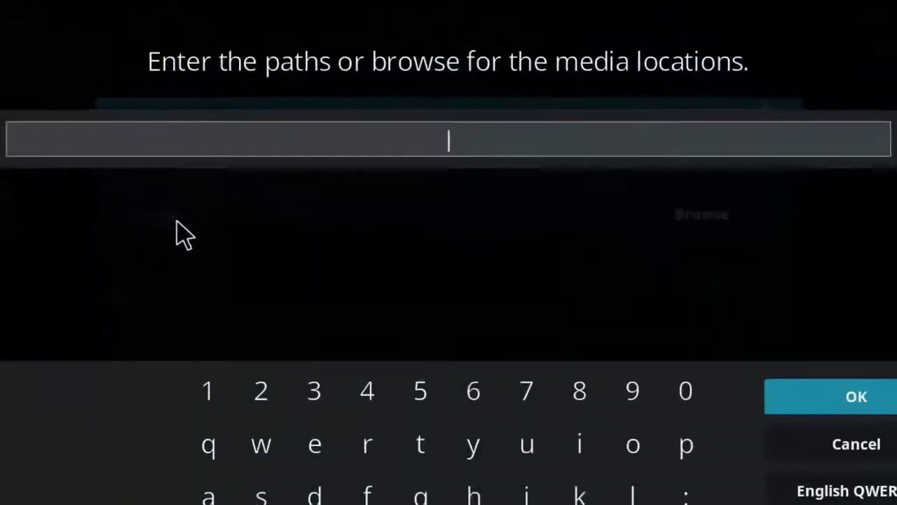
text(ht)
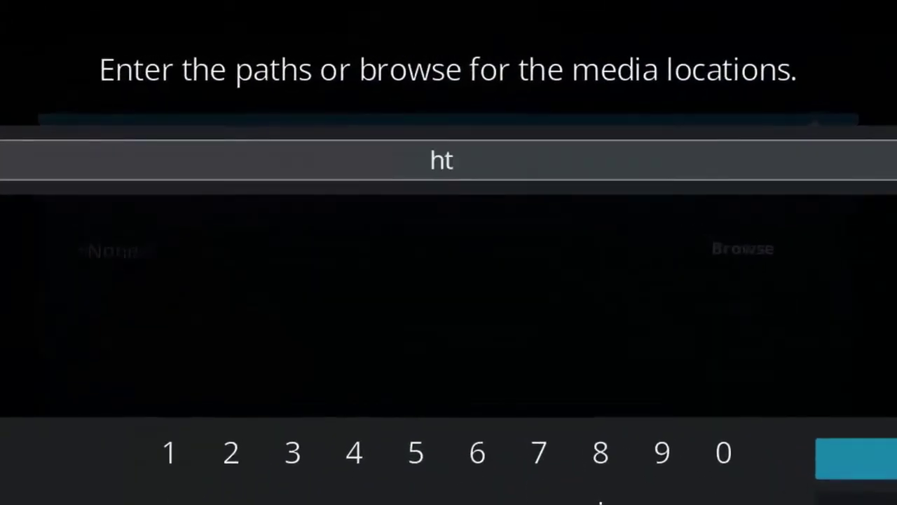
text(tp)
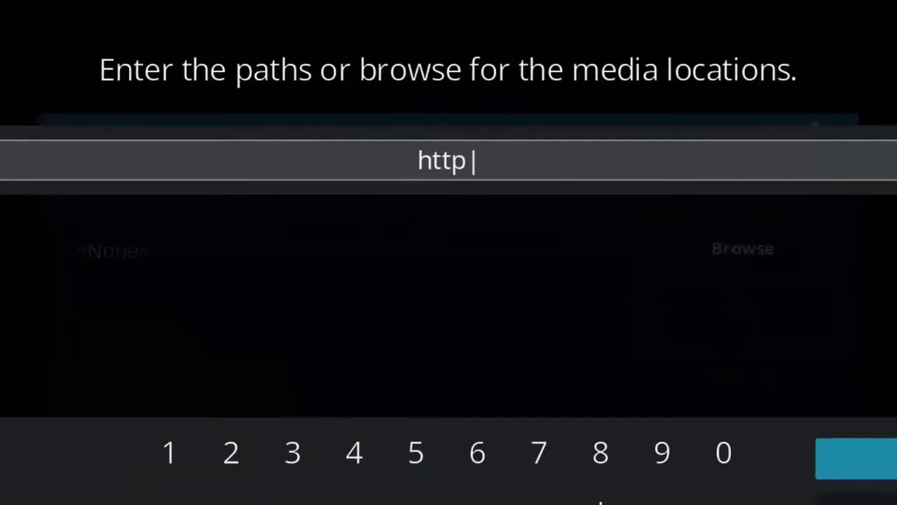
text(://a)
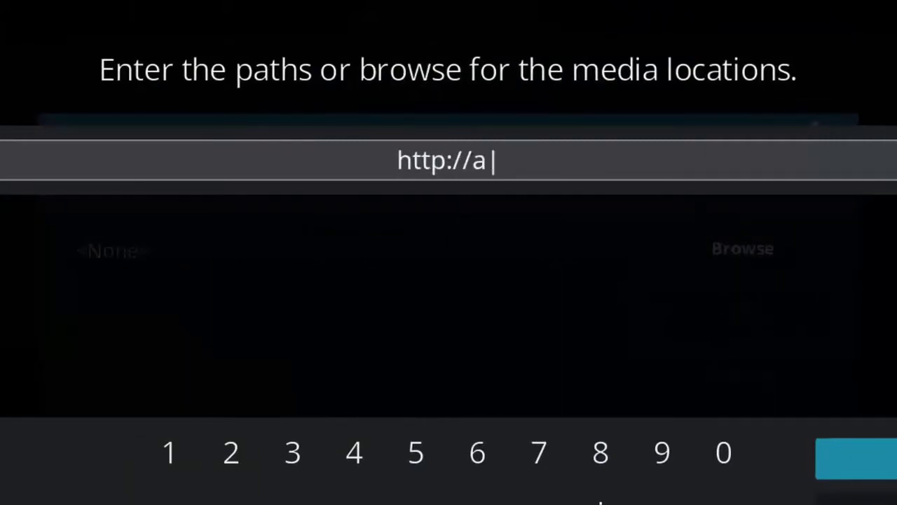
text(res-repo)
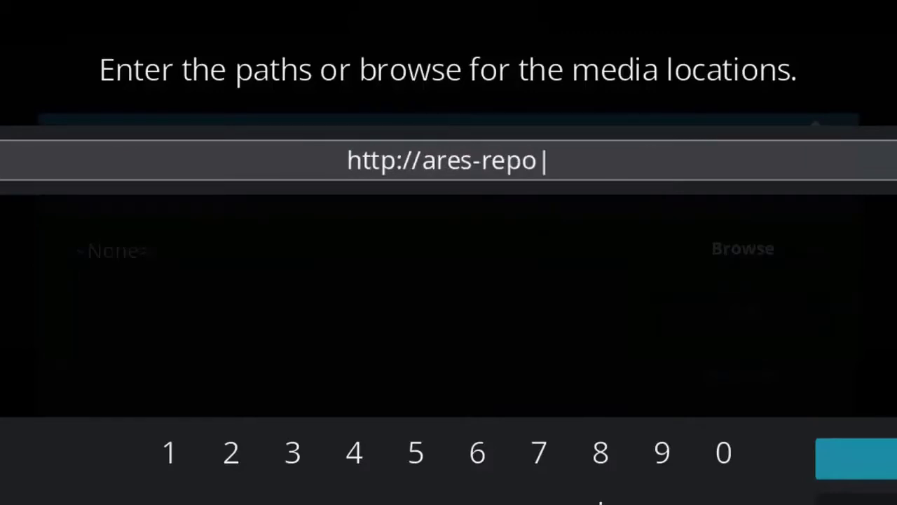
text(.eu)
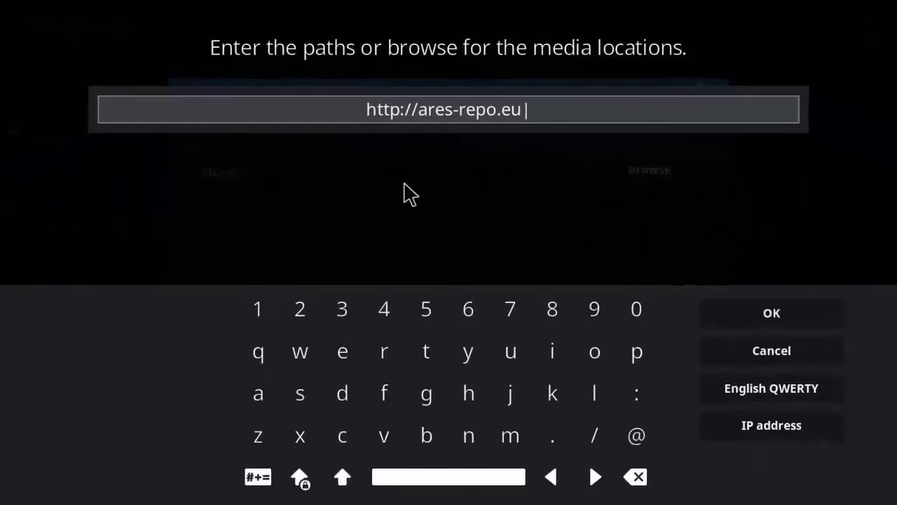
click(779, 303)
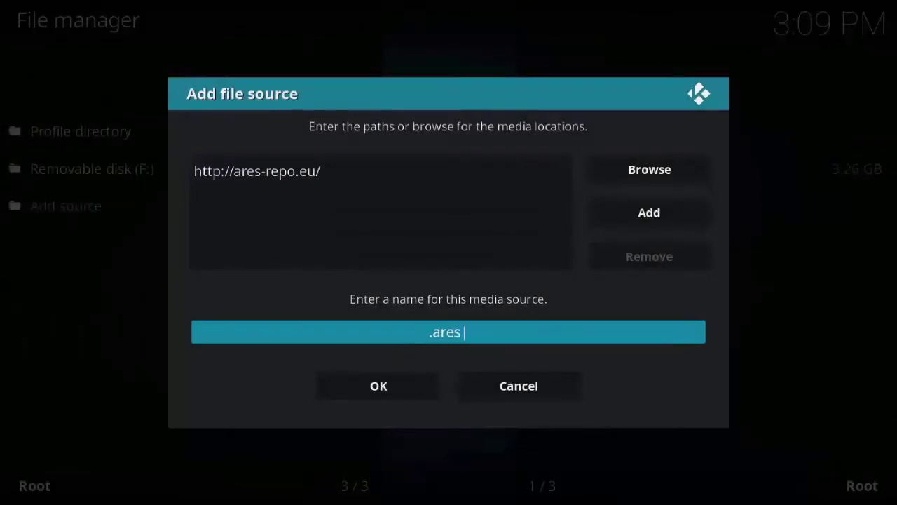
- Save the .ares source and return to the Kodi home menu
click(408, 381)
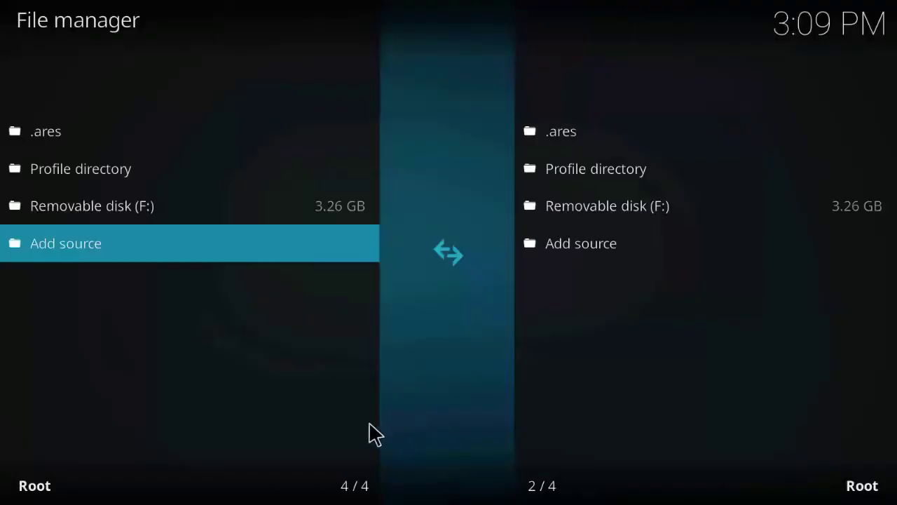
key(Escape)
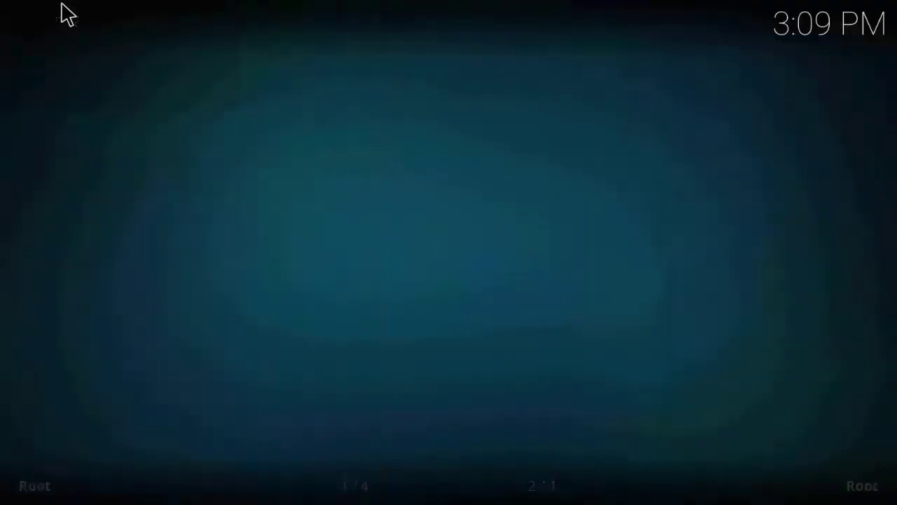
key(Escape)
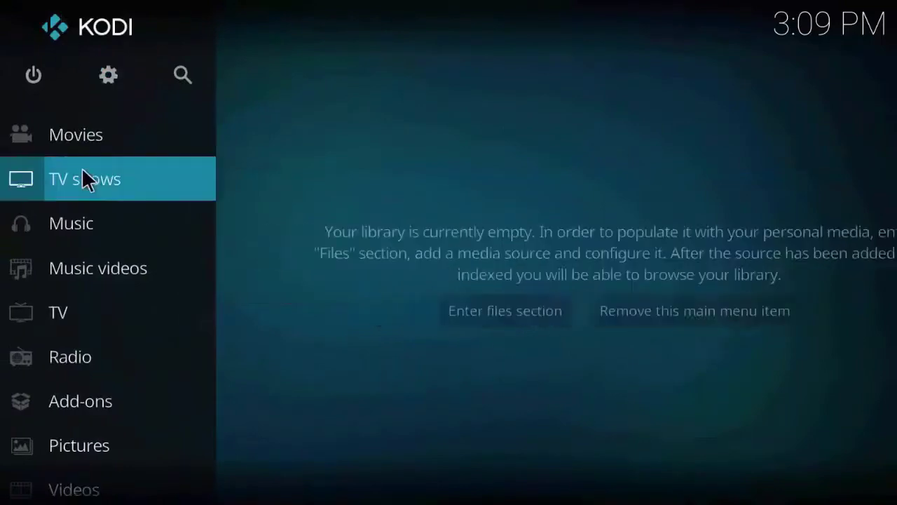
- In the Add-ons browser, bring up Install from zip file
click(99, 396)
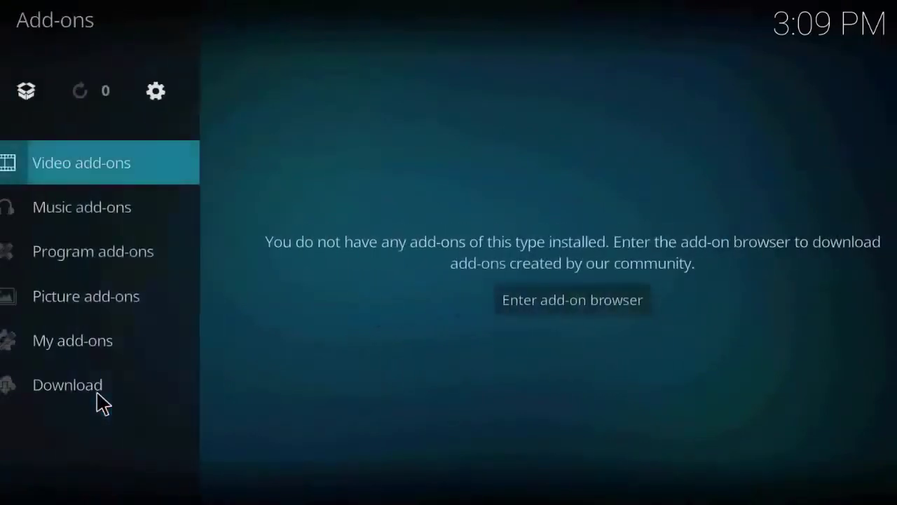
click(47, 87)
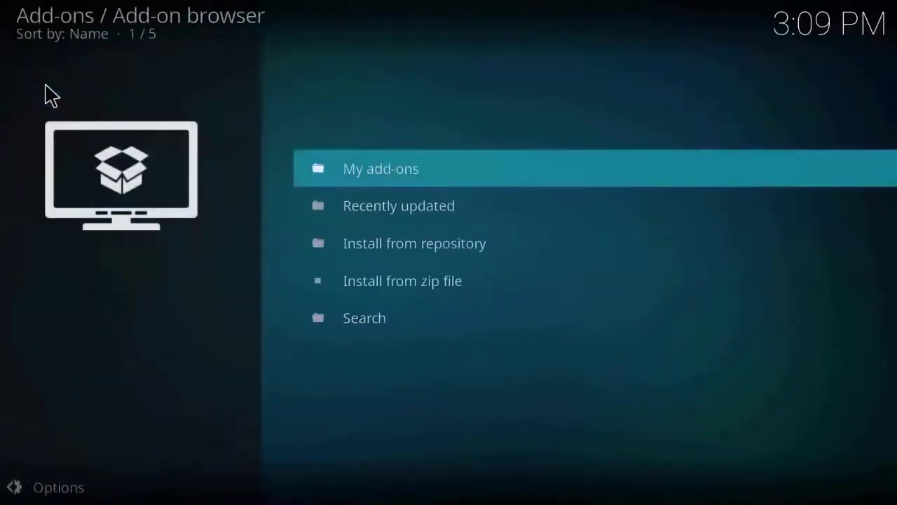
click(463, 281)
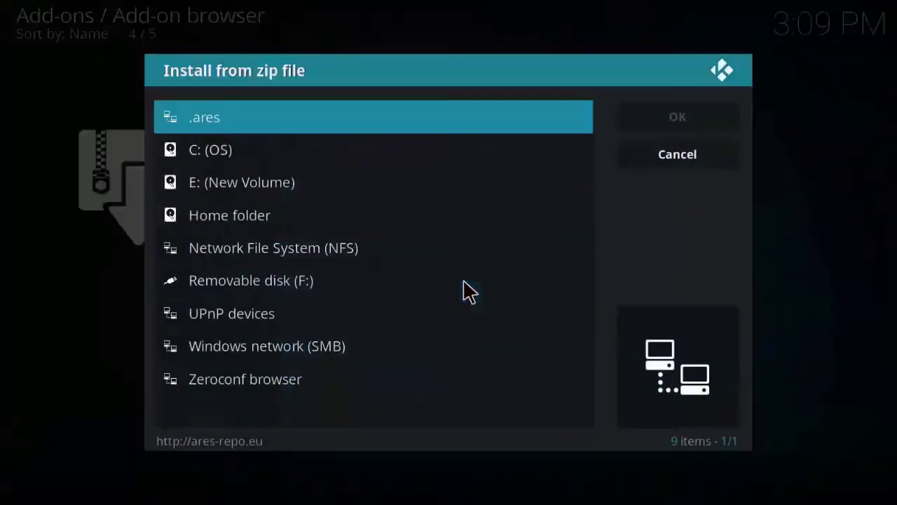
- Install repository.aresproject-0.0.8.zip from the .ares source
click(405, 119)
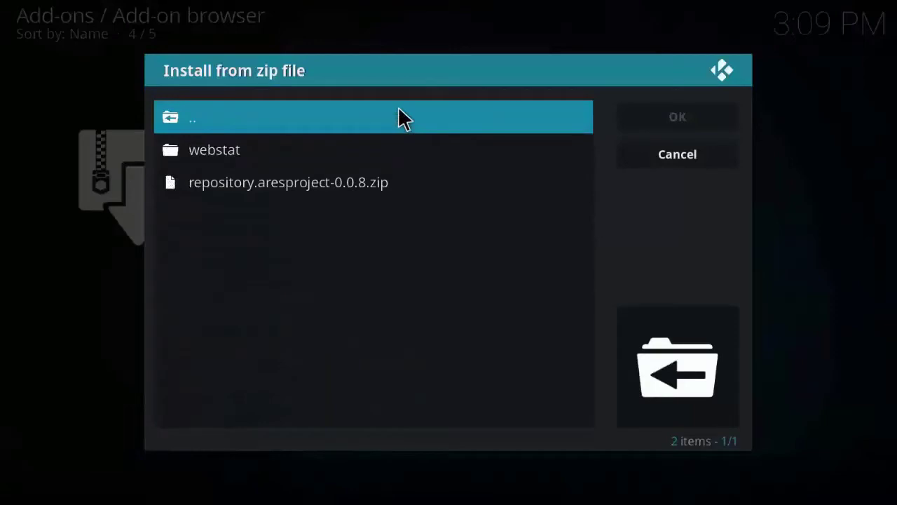
click(413, 185)
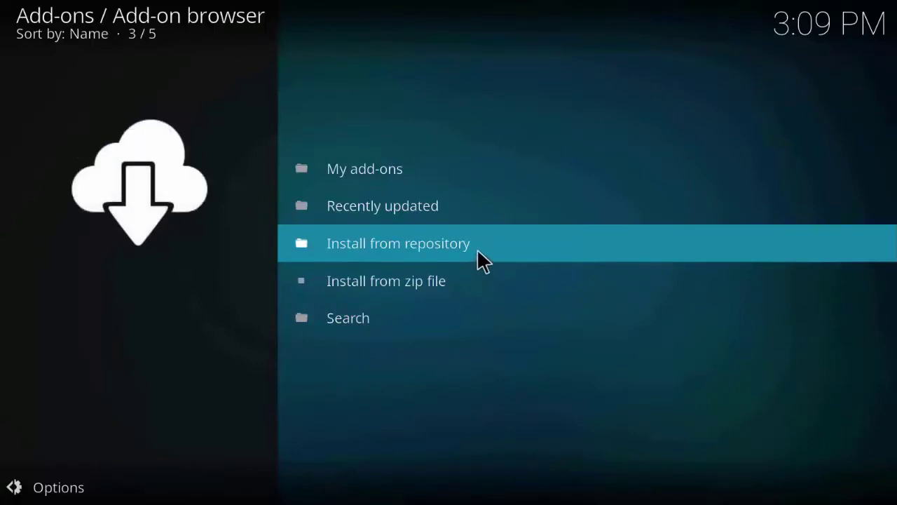
- Install Ares Wizard from the Ares Project repository's Program add-ons and reopen its details
click(478, 250)
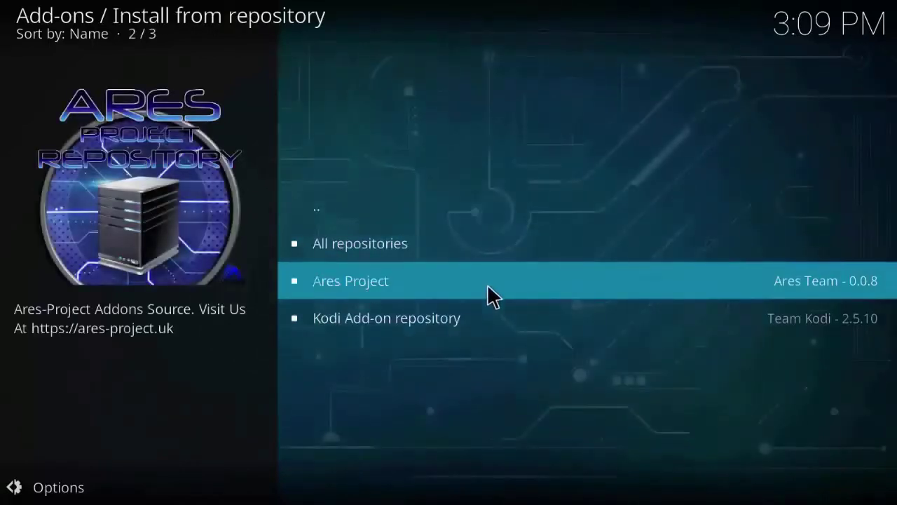
click(487, 284)
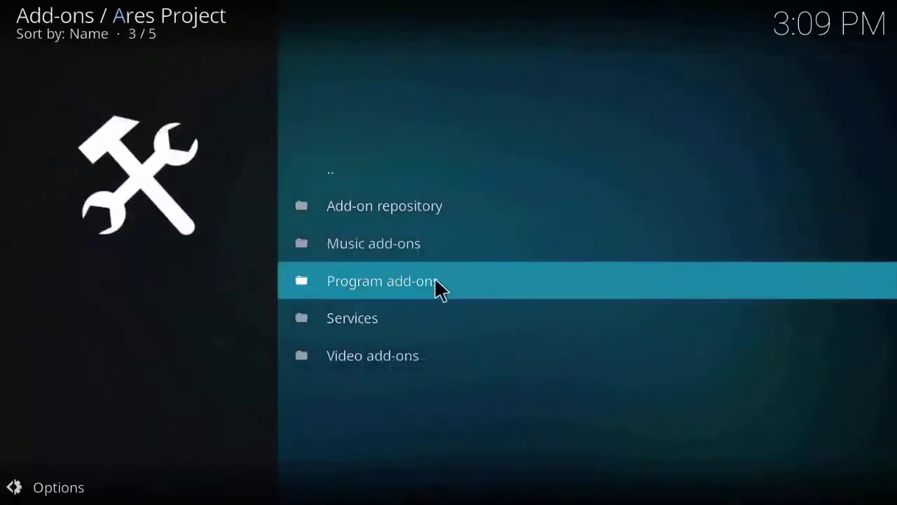
click(434, 280)
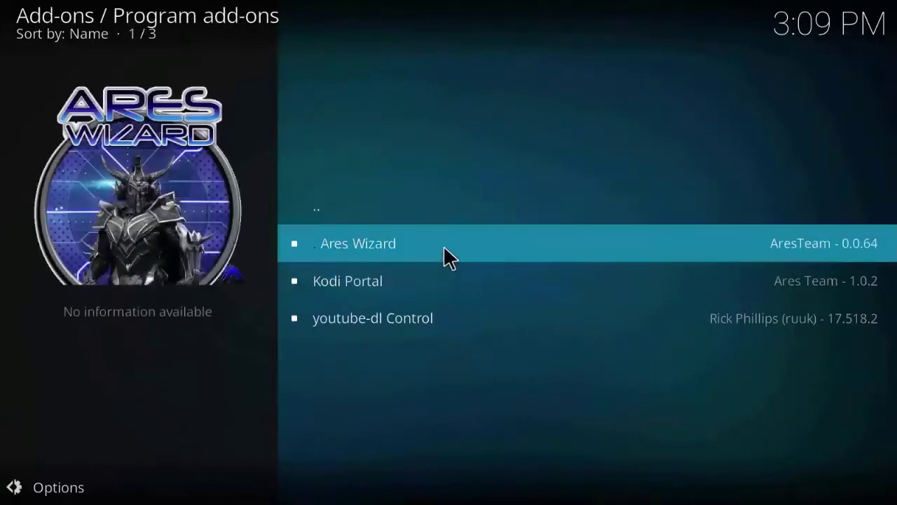
click(444, 256)
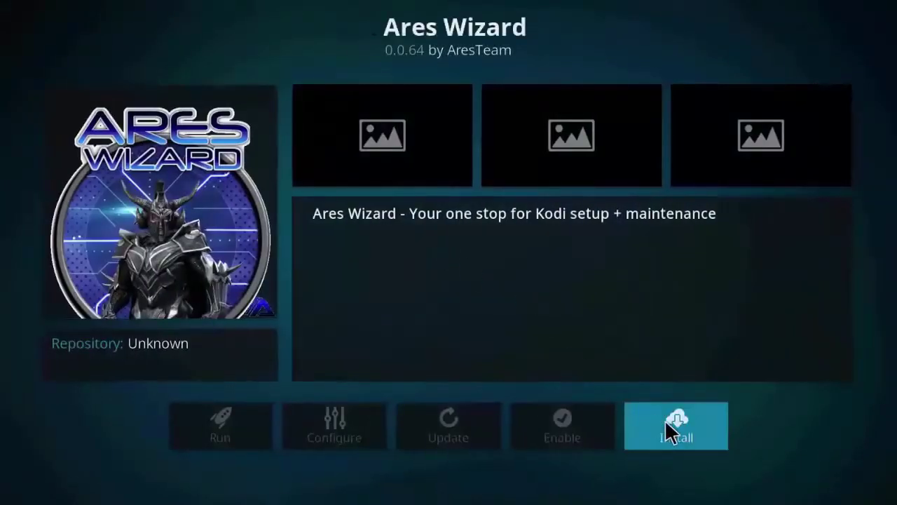
click(666, 421)
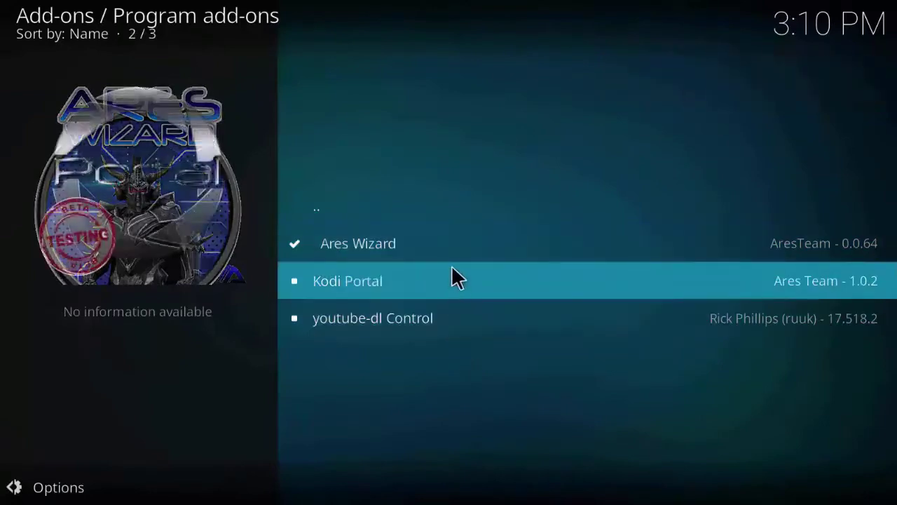
click(459, 245)
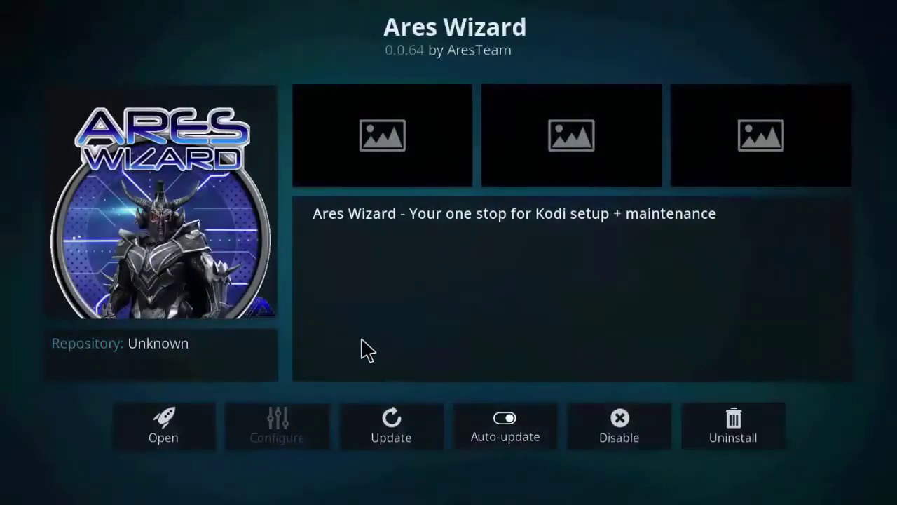
- Launch Ares Wizard and let it self-update to version 0.0.65
click(173, 426)
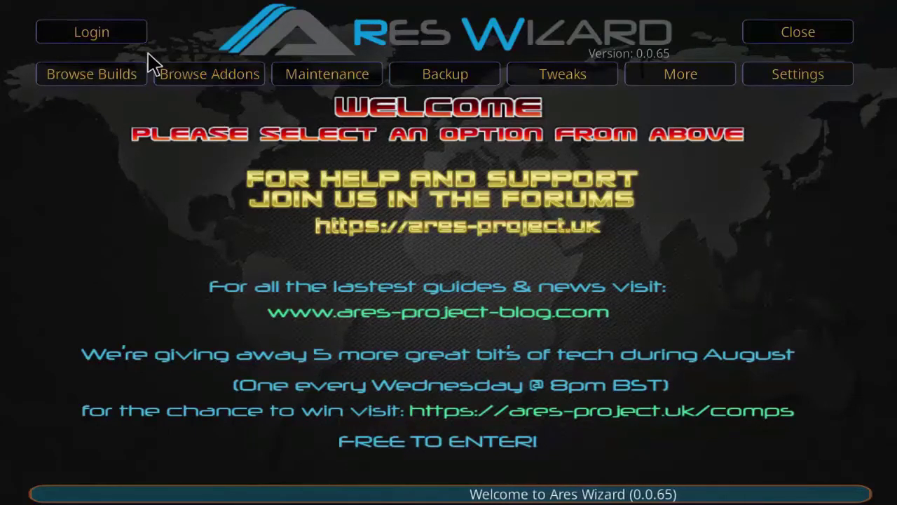
- Show the Durex Build for Kodi Krypton 17.3 details (version 6.31, 327.07 MB) in Browse Builds
click(91, 74)
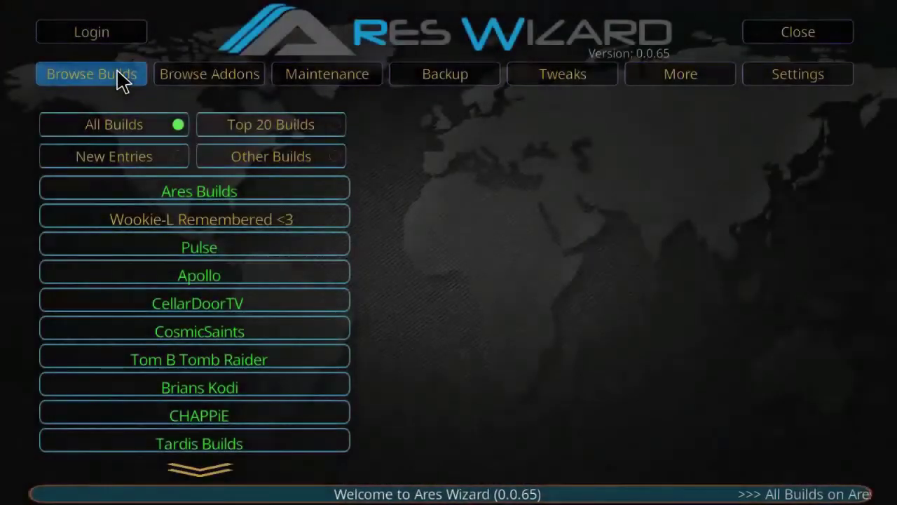
scroll(220, 345, down, 4)
scroll(222, 354, down, 7)
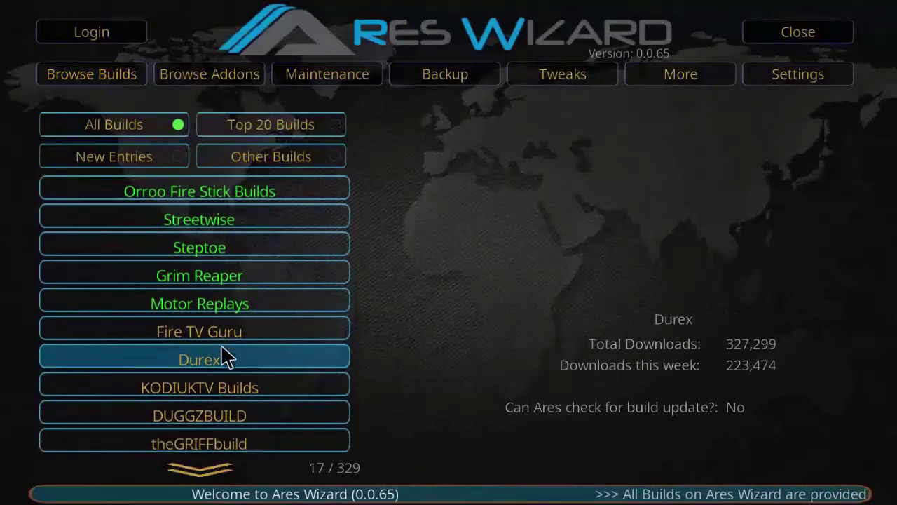
click(222, 354)
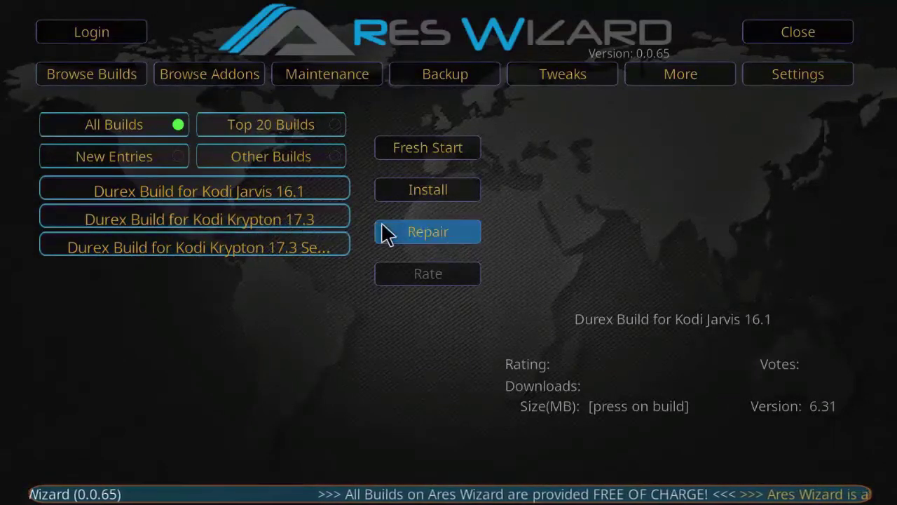
click(286, 221)
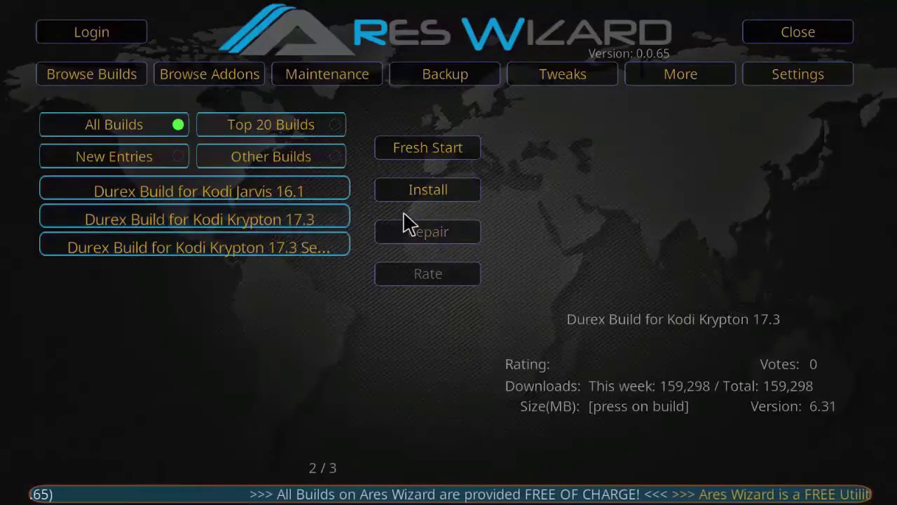
- Install the Durex Krypton 17.3 build, confirming Proceed in the Options dialog
click(439, 194)
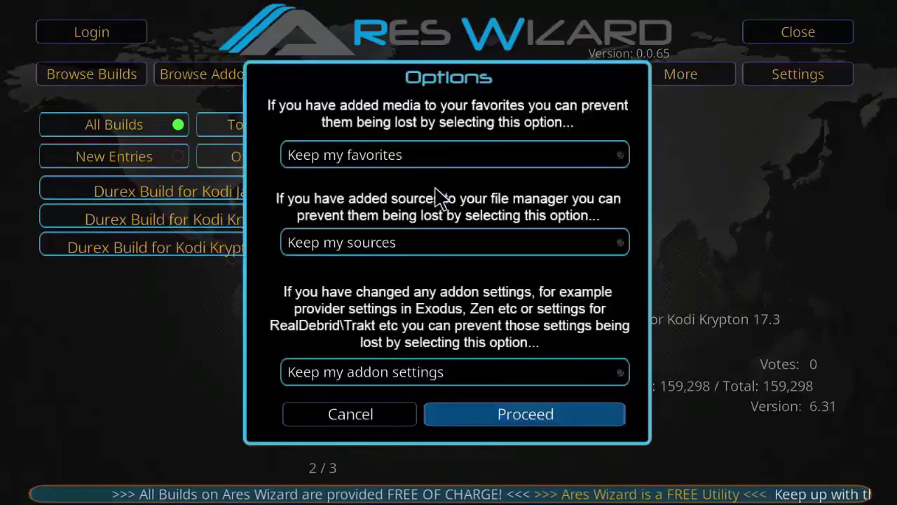
click(517, 423)
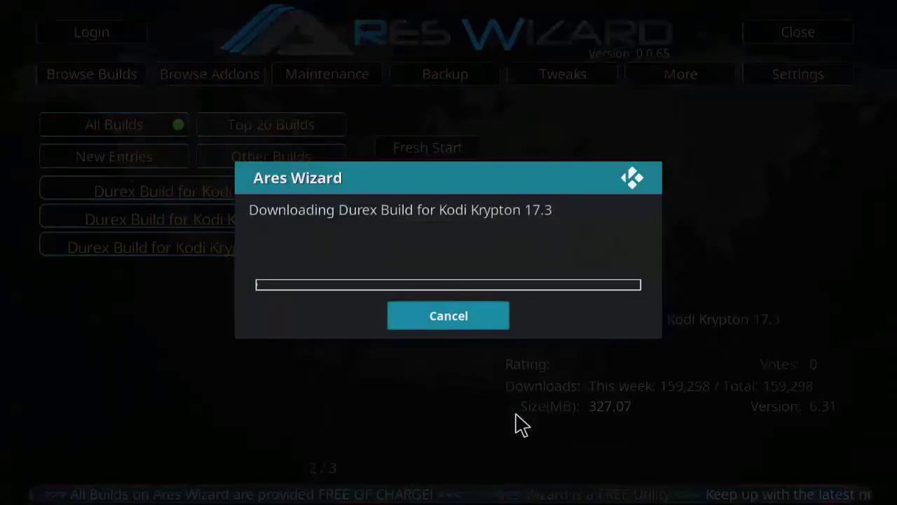